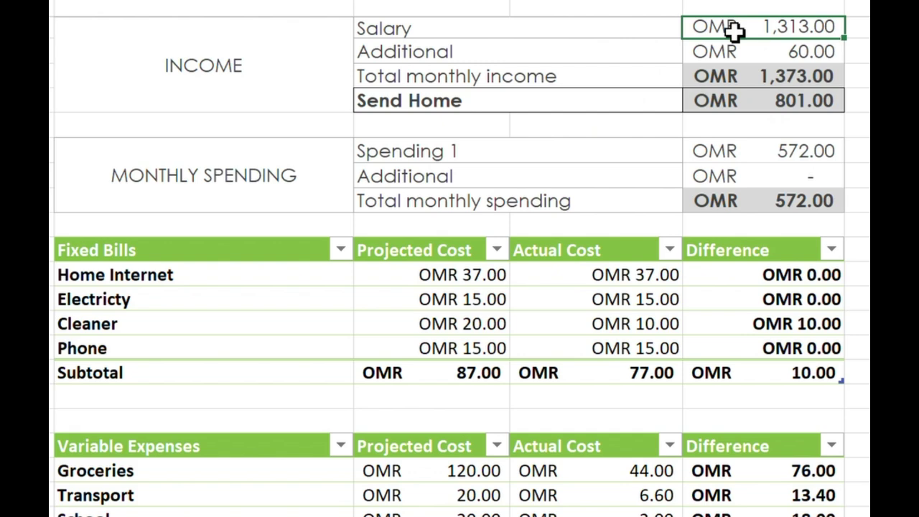
Review the monthly income and Send Home amounts, and the projected costs and subtotal in the Fixed Bills table.
{"action": "left_click", "coordinate": [740, 53]}
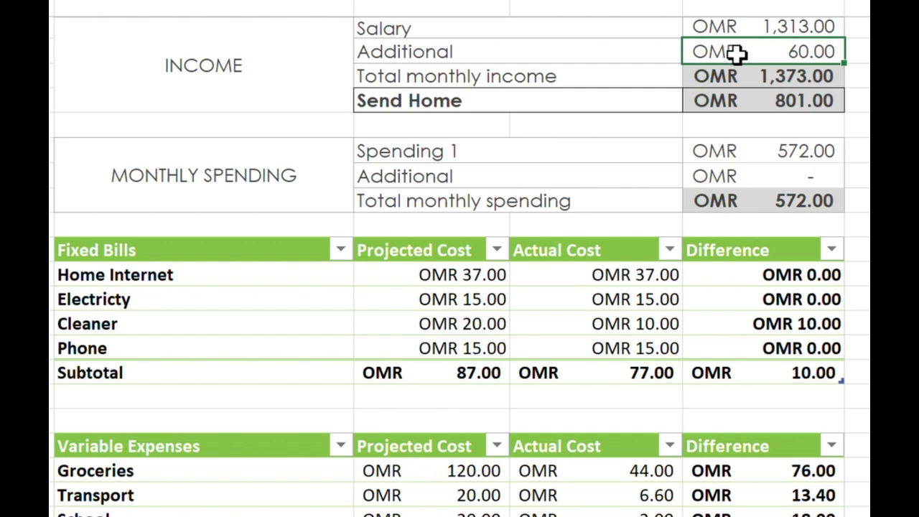
{"action": "left_click_drag", "start_coordinate": [739, 52], "coordinate": [730, 74]}
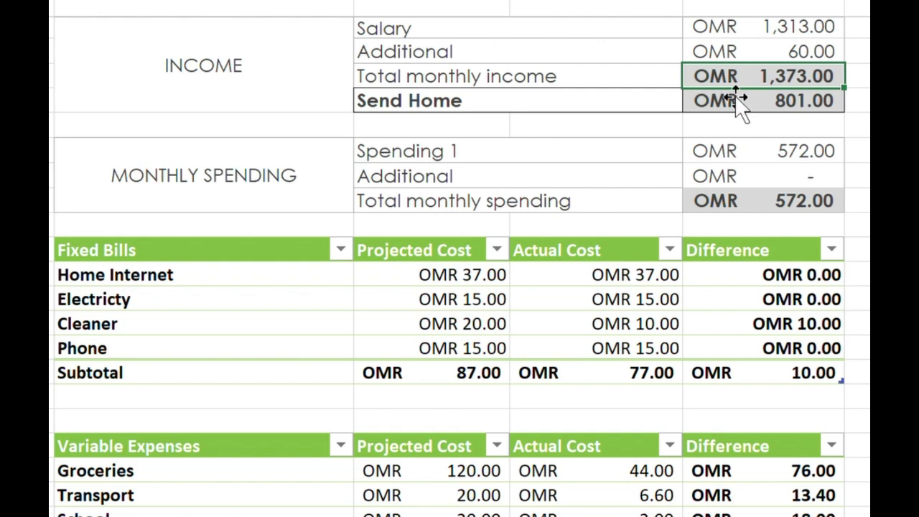
{"action": "left_click", "coordinate": [735, 96]}
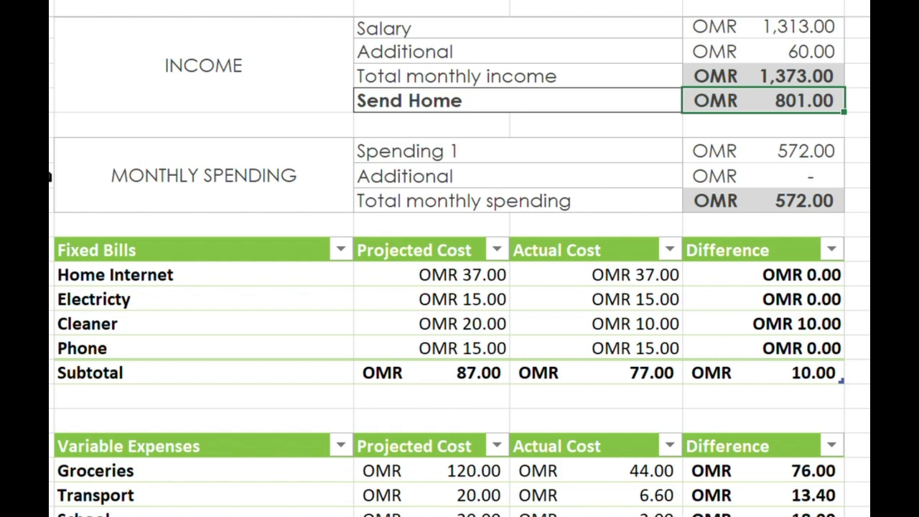
{"action": "left_click", "coordinate": [244, 278]}
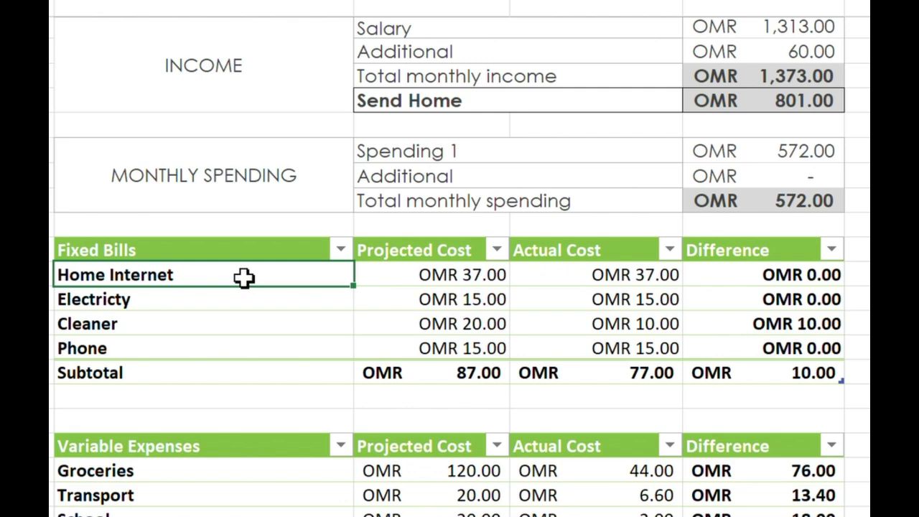
{"action": "left_click", "coordinate": [394, 308]}
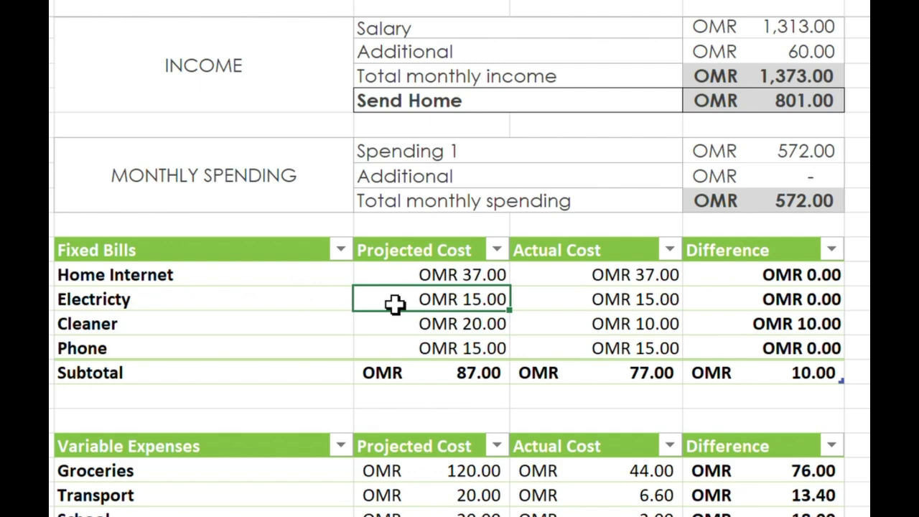
{"action": "left_click", "coordinate": [415, 383]}
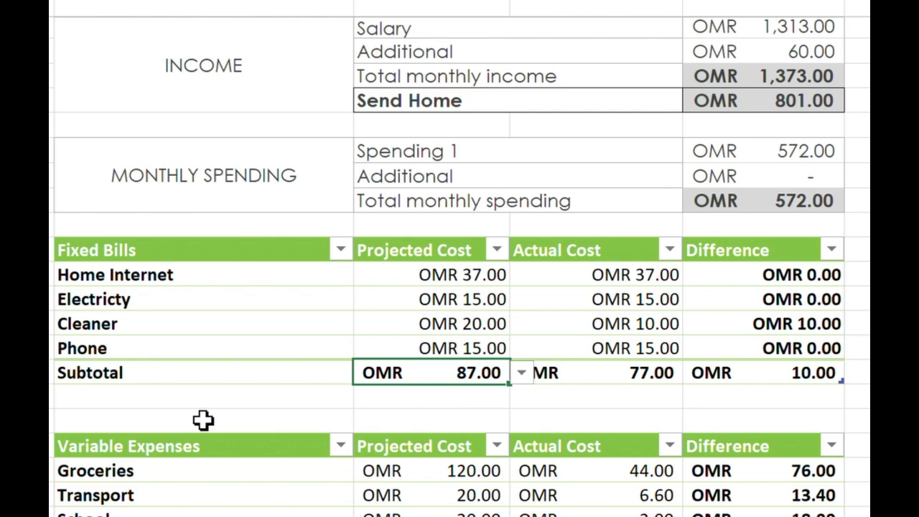
Review the Variable Expenses categories, including Transport, School, Beauty/Health and Misc Home.
{"action": "scroll", "coordinate": [204, 421], "scroll_direction": "down", "scroll_amount": 4}
{"action": "left_click", "coordinate": [247, 127]}
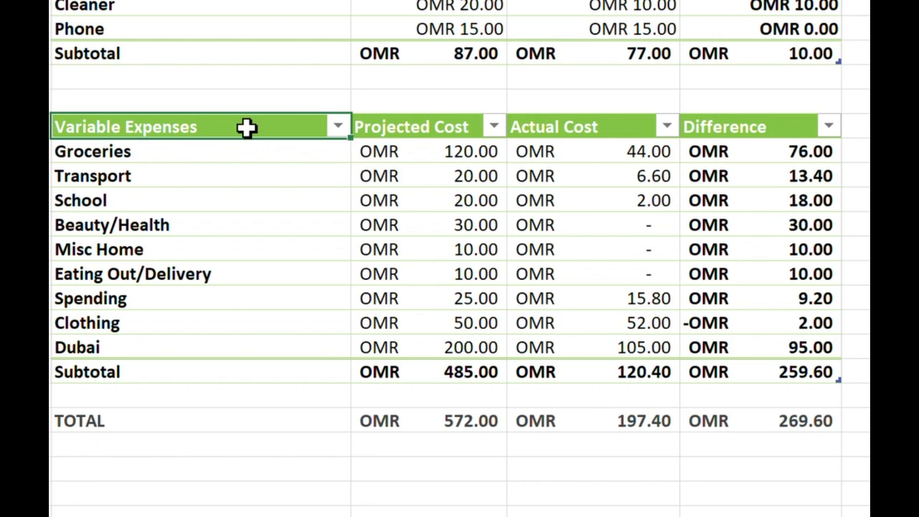
{"action": "left_click", "coordinate": [219, 178]}
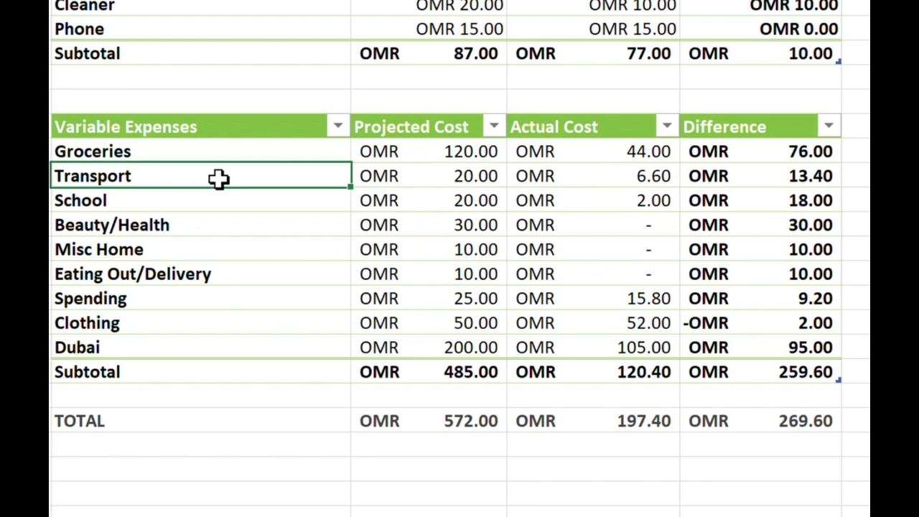
{"action": "left_click", "coordinate": [213, 197]}
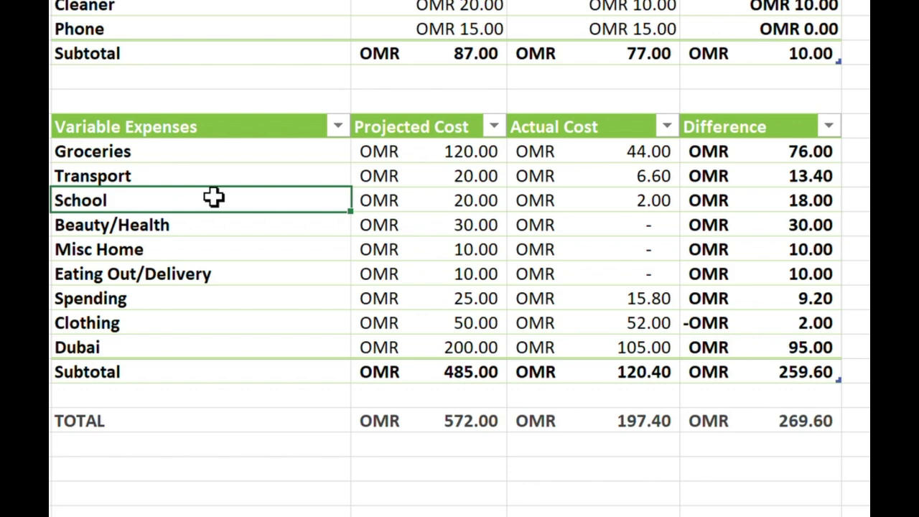
{"action": "left_click", "coordinate": [209, 228]}
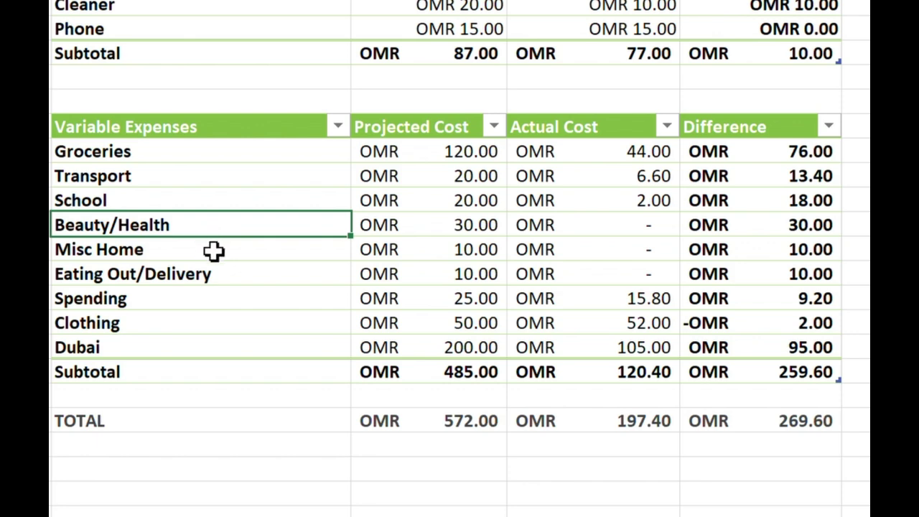
{"action": "left_click", "coordinate": [213, 249]}
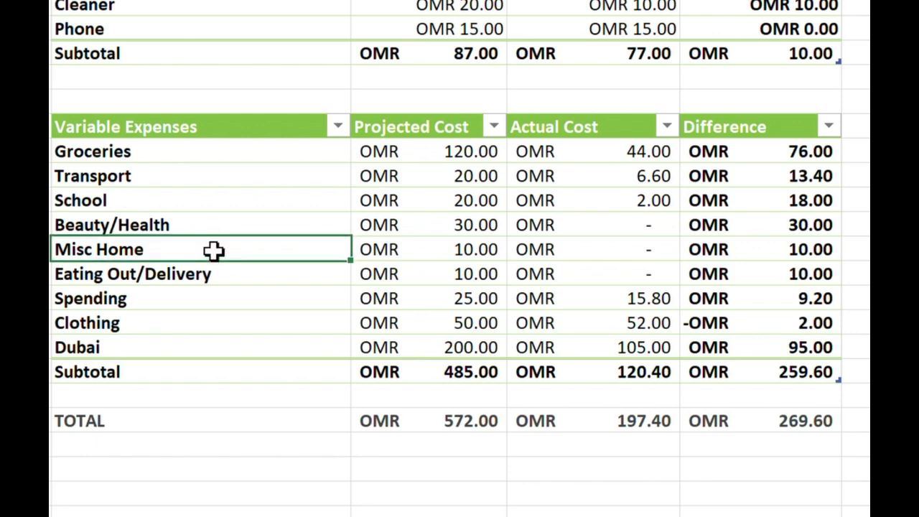
Delete the Eating Out/Delivery row from the Variable Expenses table.
{"action": "left_click", "coordinate": [209, 273]}
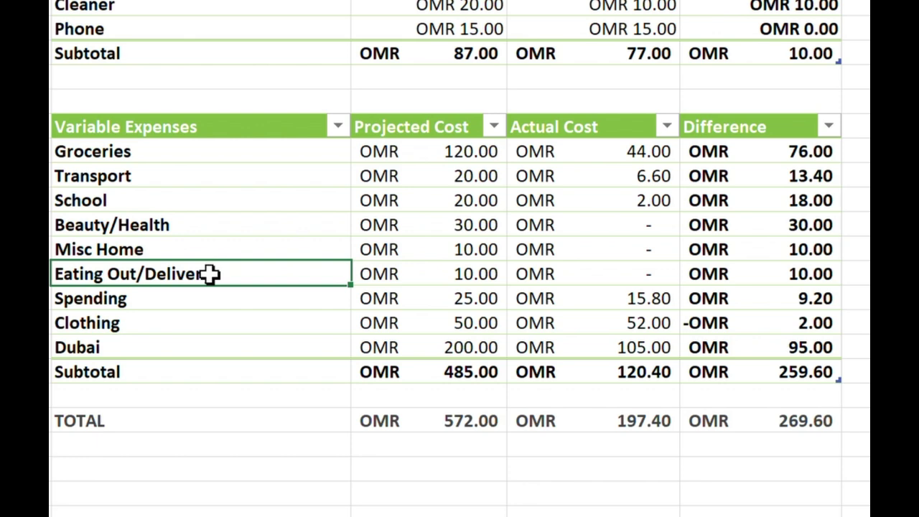
{"action": "left_click_drag", "start_coordinate": [210, 274], "coordinate": [801, 274]}
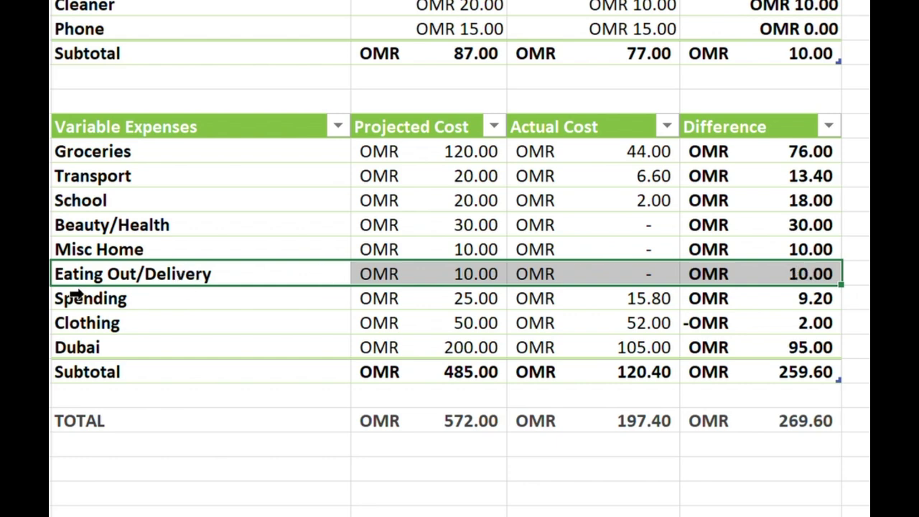
{"action": "key", "text": "ctrl+minus"}
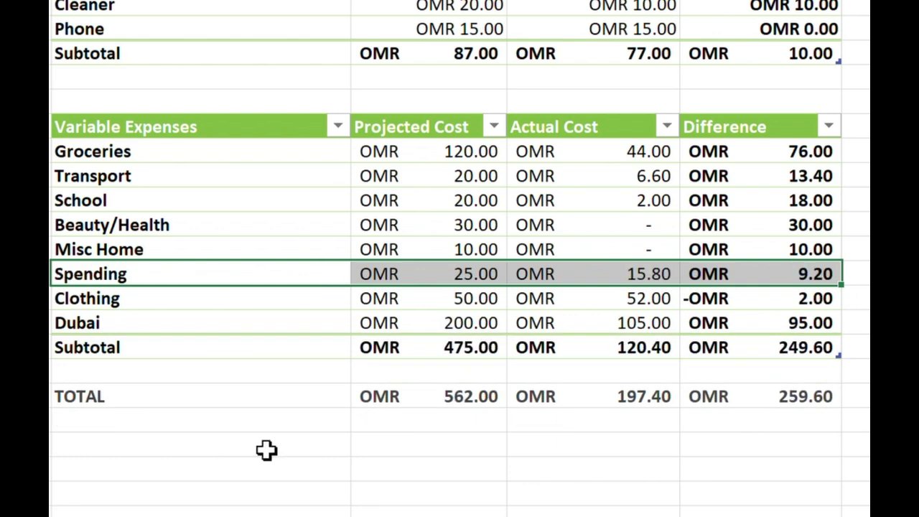
Examine the Clothing and Dubai projected costs and the overall projected TOTAL below Variable Expenses.
{"action": "left_click", "coordinate": [174, 301]}
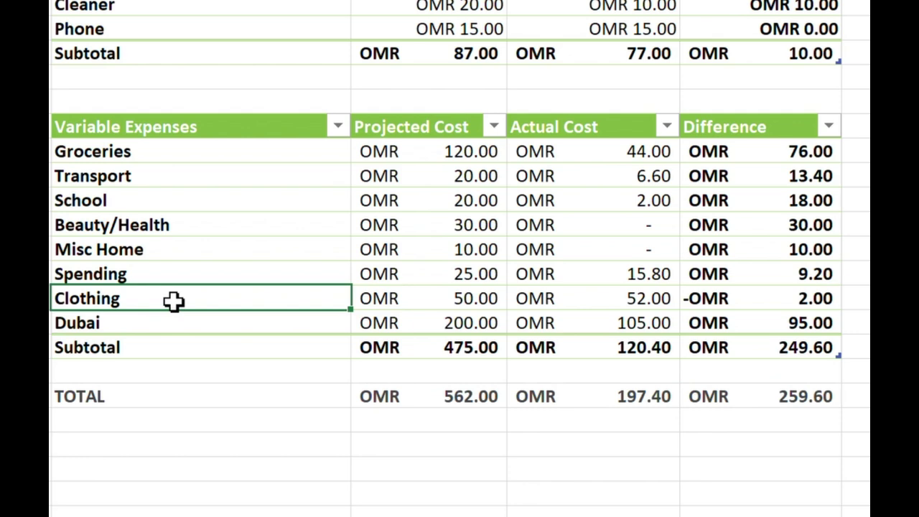
{"action": "left_click", "coordinate": [431, 300]}
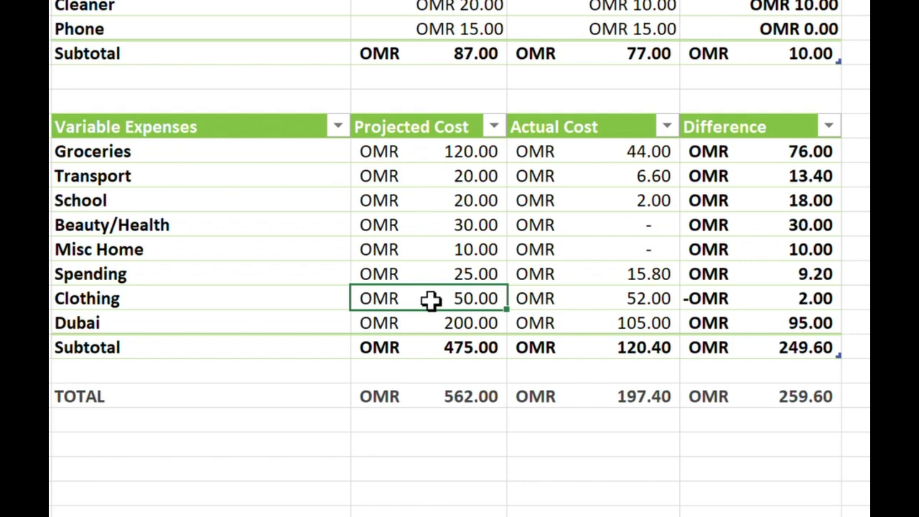
{"action": "left_click", "coordinate": [275, 324]}
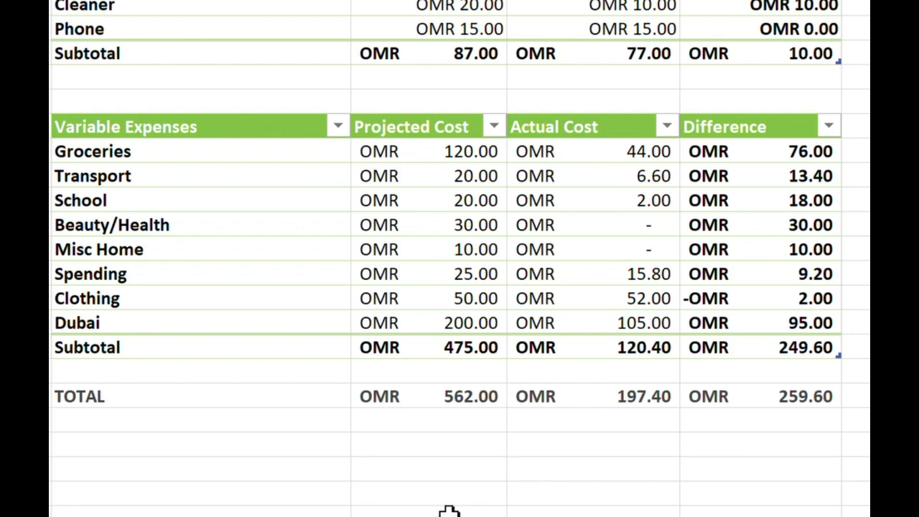
{"action": "left_click", "coordinate": [431, 403]}
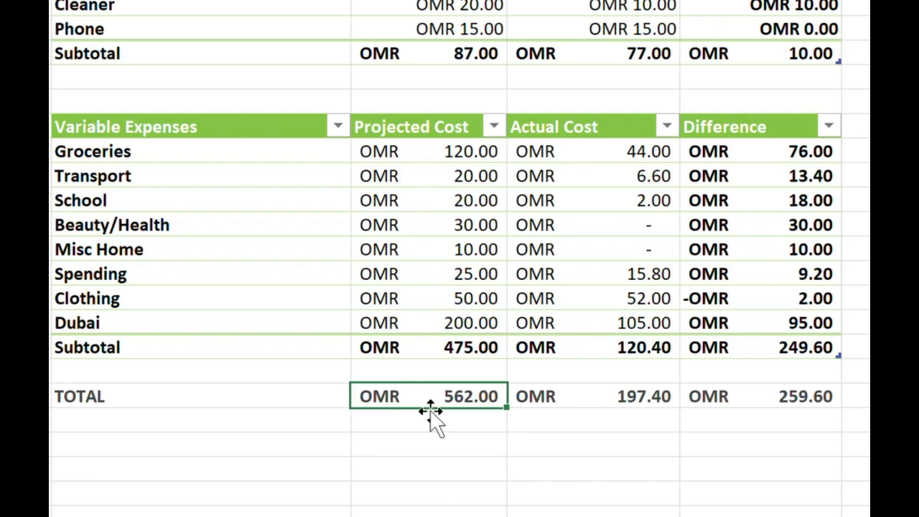
{"action": "left_click", "coordinate": [426, 324]}
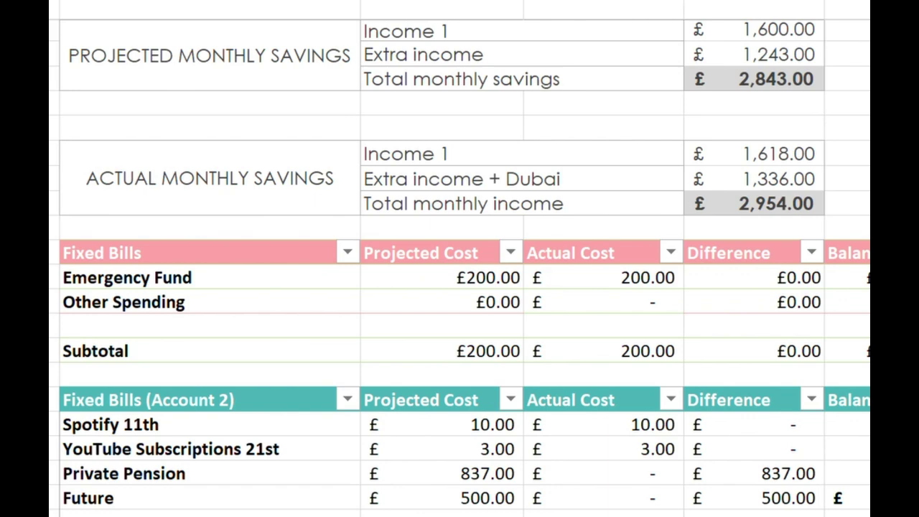
Compare the projected and actual monthly savings on the savings sheet, including Income 1, Extra income + Dubai and the total.
{"action": "left_click", "coordinate": [812, 29]}
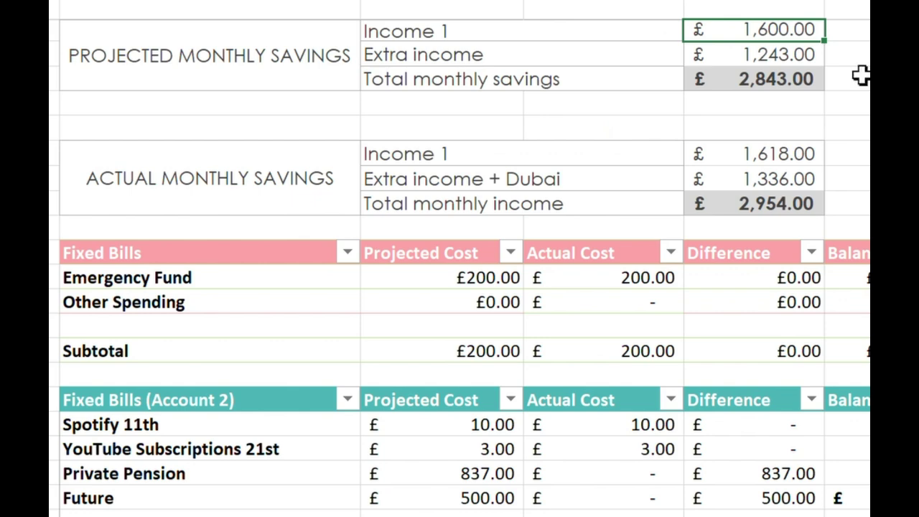
{"action": "left_click", "coordinate": [774, 152]}
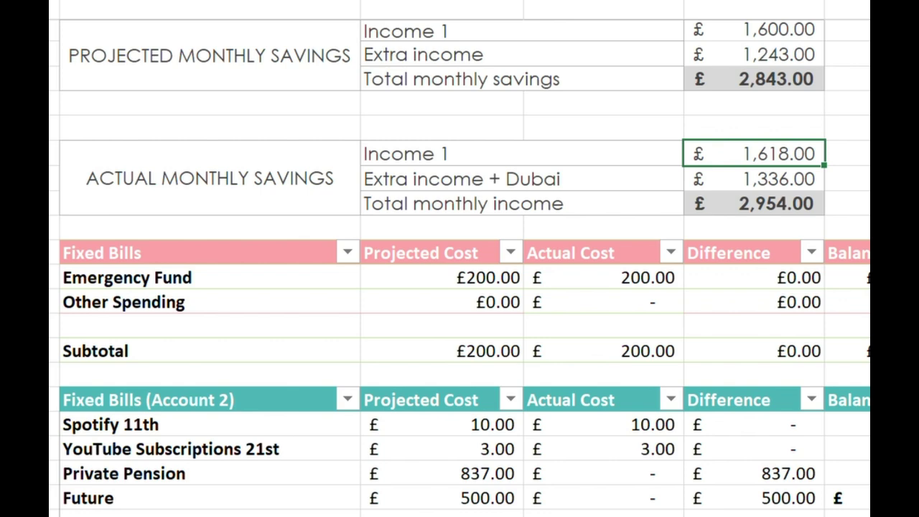
{"action": "left_click", "coordinate": [650, 181]}
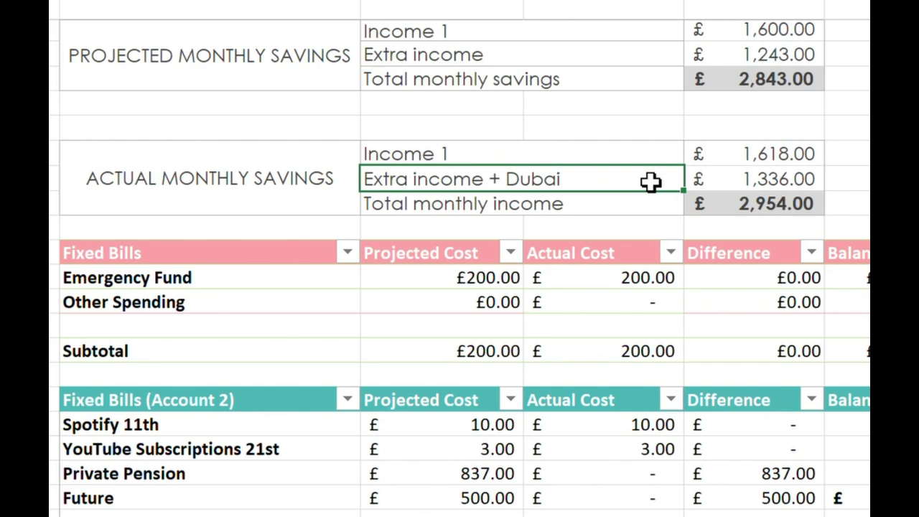
{"action": "left_click", "coordinate": [738, 180]}
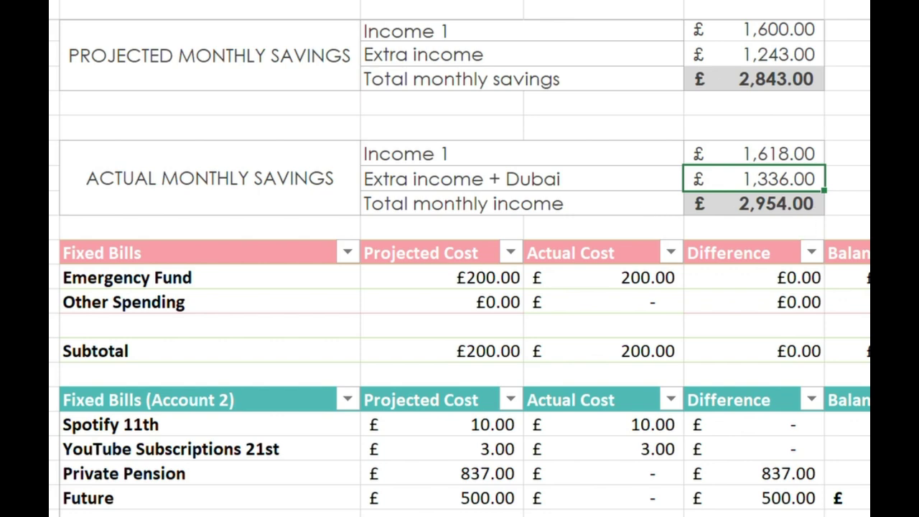
{"action": "left_click", "coordinate": [718, 206]}
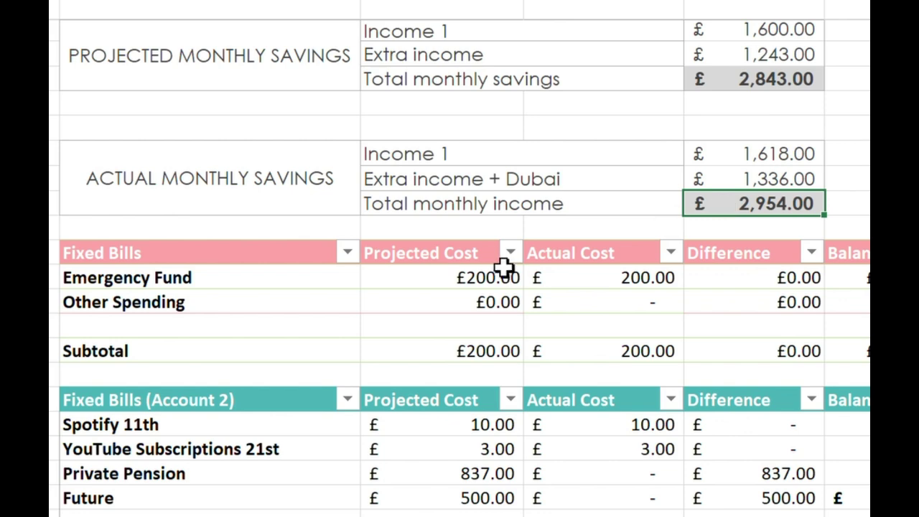
Examine the Emergency Fund's projected cost and balance, the Other Spending projected cost and the subtotal under Fixed Bills.
{"action": "left_click", "coordinate": [437, 280]}
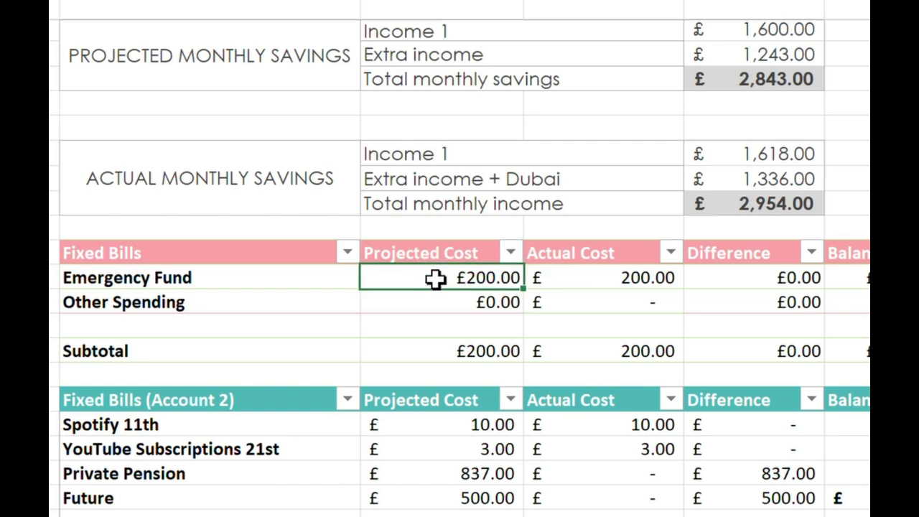
{"action": "left_click", "coordinate": [846, 277]}
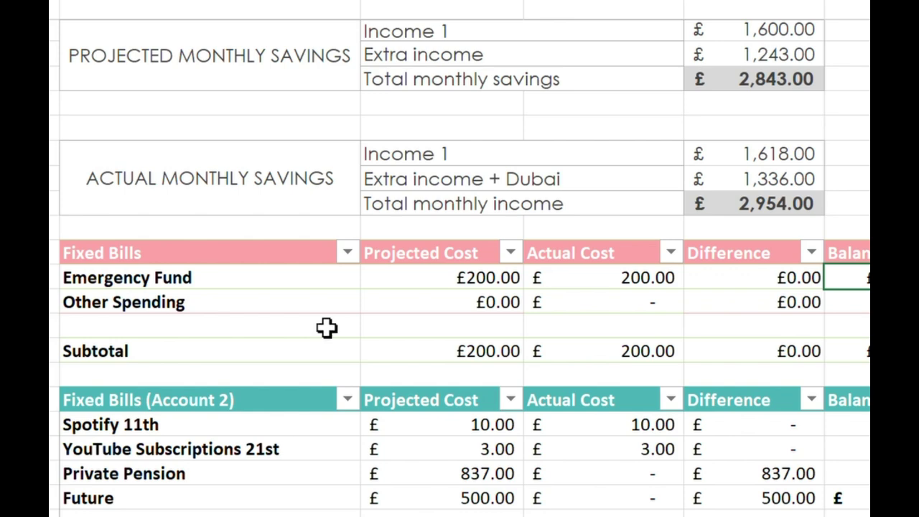
{"action": "left_click", "coordinate": [422, 307]}
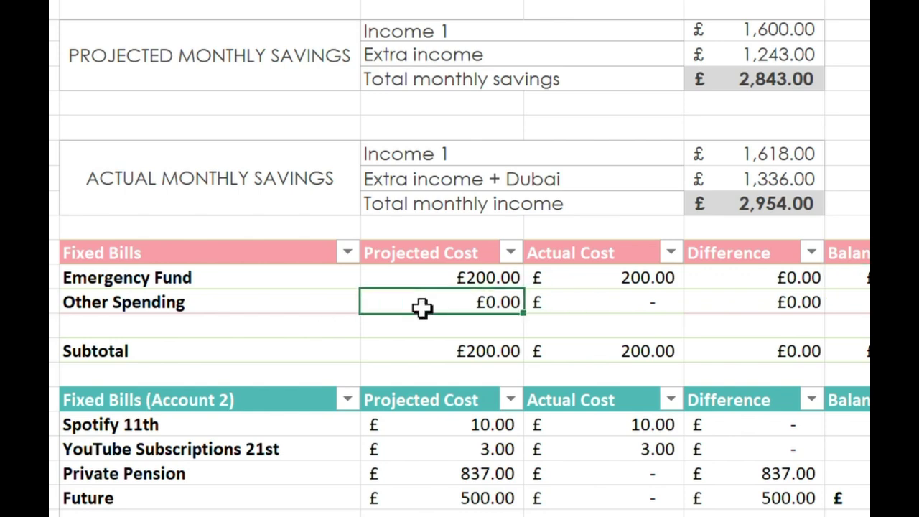
{"action": "left_click", "coordinate": [509, 354]}
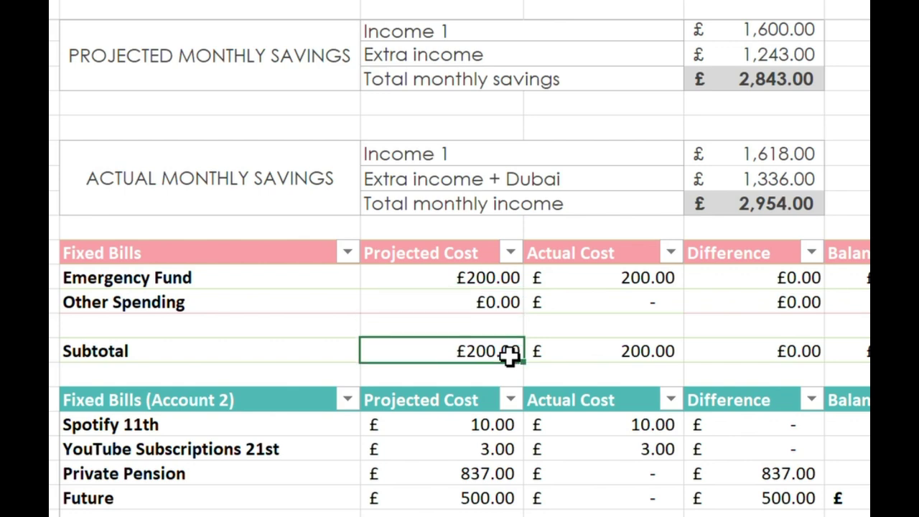
Review the Fixed Bills (Account 2) projected costs, subtotal and Future item, and the Sinking Funds (Account 3) table with its totals.
{"action": "key", "text": "Down"}
{"action": "key", "text": "Down"}
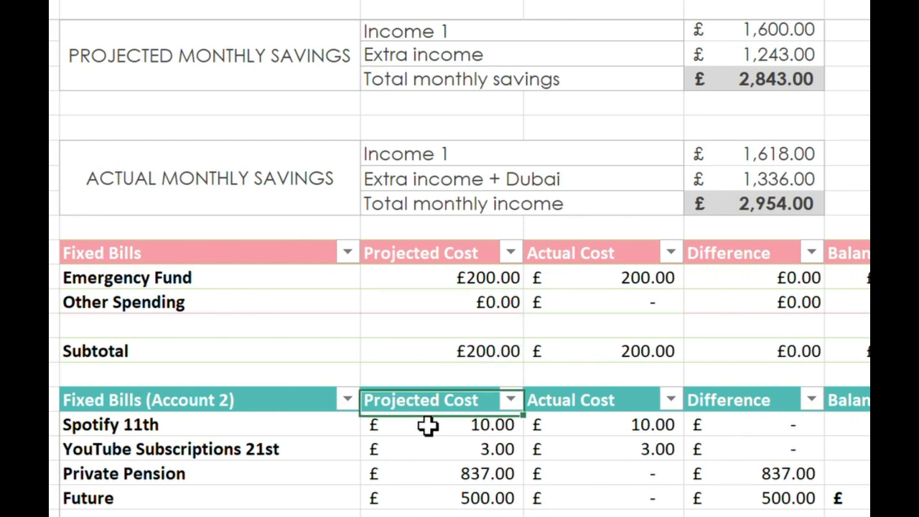
{"action": "left_click", "coordinate": [428, 425]}
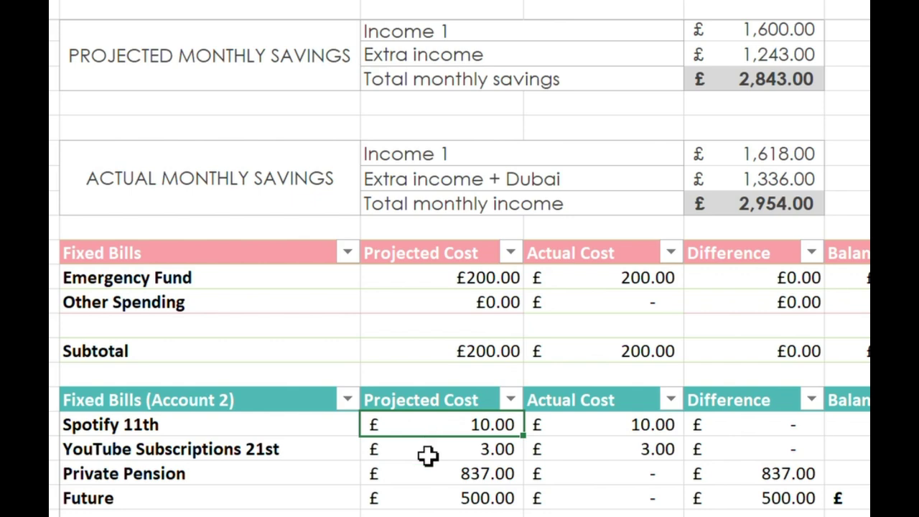
{"action": "left_click", "coordinate": [428, 453]}
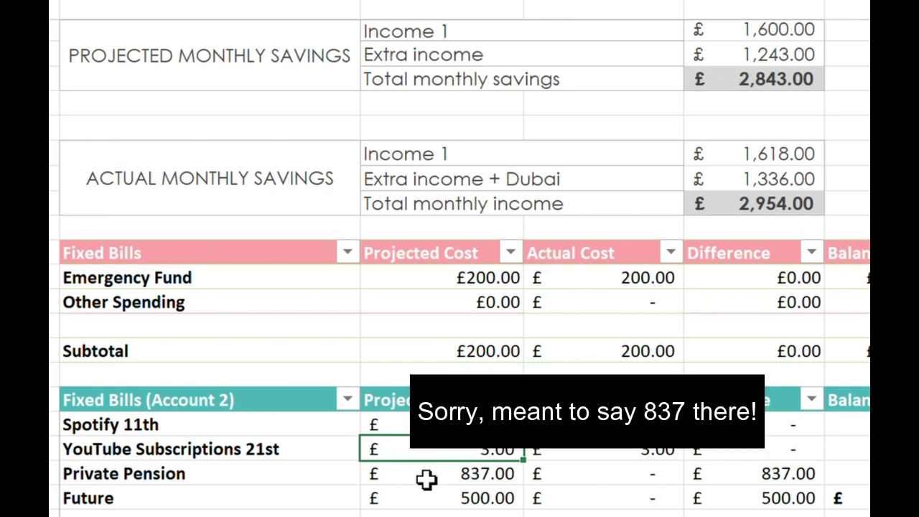
{"action": "left_click", "coordinate": [427, 481]}
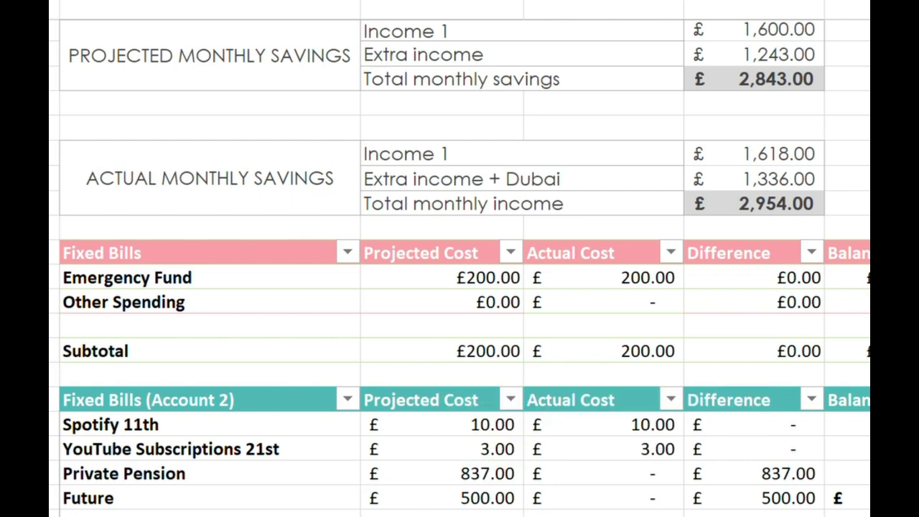
{"action": "scroll", "coordinate": [427, 225], "scroll_direction": "down", "scroll_amount": 5}
{"action": "left_click", "coordinate": [427, 225]}
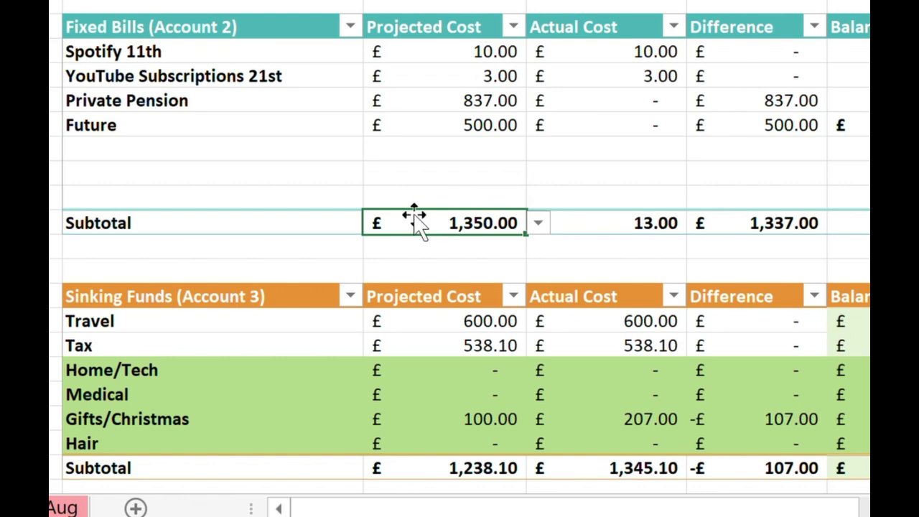
{"action": "left_click", "coordinate": [291, 126]}
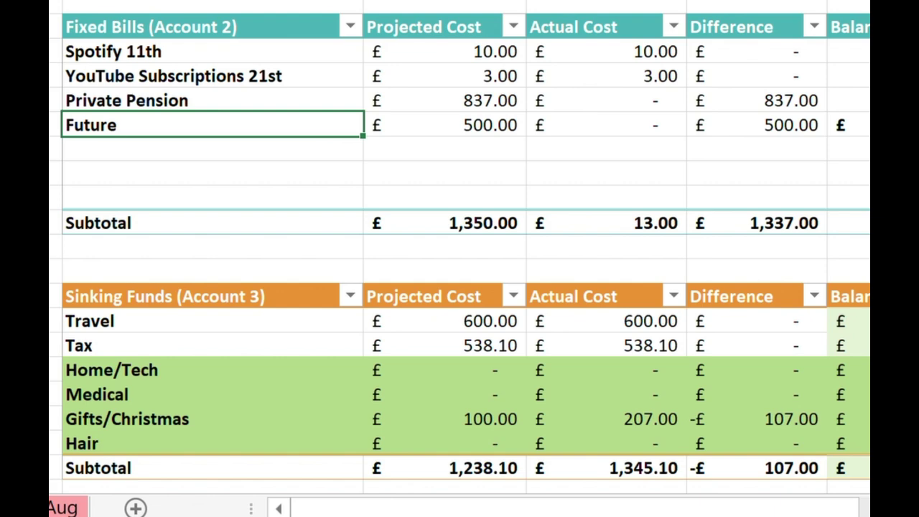
{"action": "scroll", "coordinate": [459, 259], "scroll_direction": "down", "scroll_amount": 2}
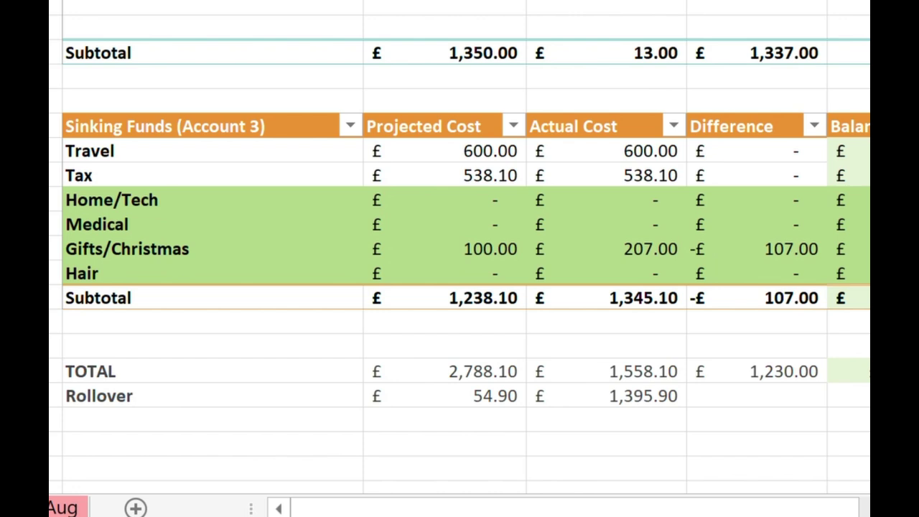
Check the Tax and Gifts/Christmas projected costs and balances in Sinking Funds (Account 3), the Home/Tech entry and the actual Rollover amount.
{"action": "left_click", "coordinate": [452, 179]}
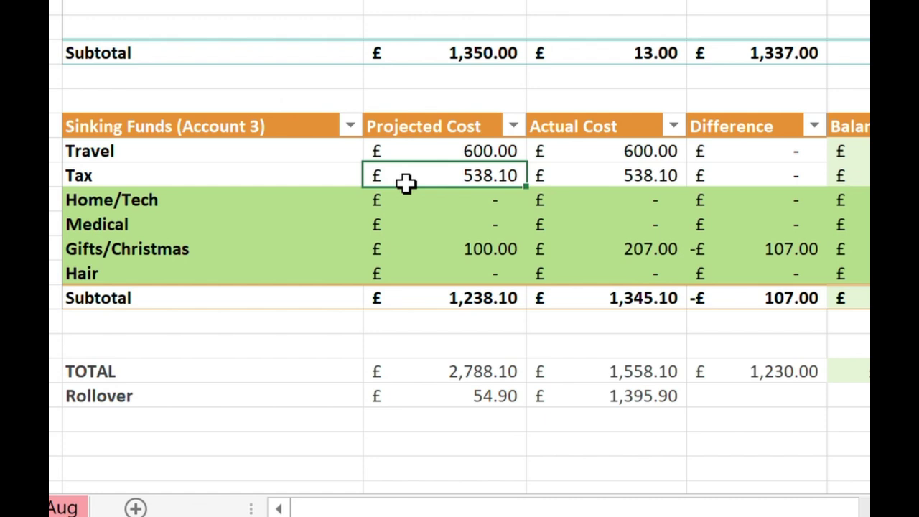
{"action": "key", "text": "Right"}
{"action": "key", "text": "Right"}
{"action": "key", "text": "Right"}
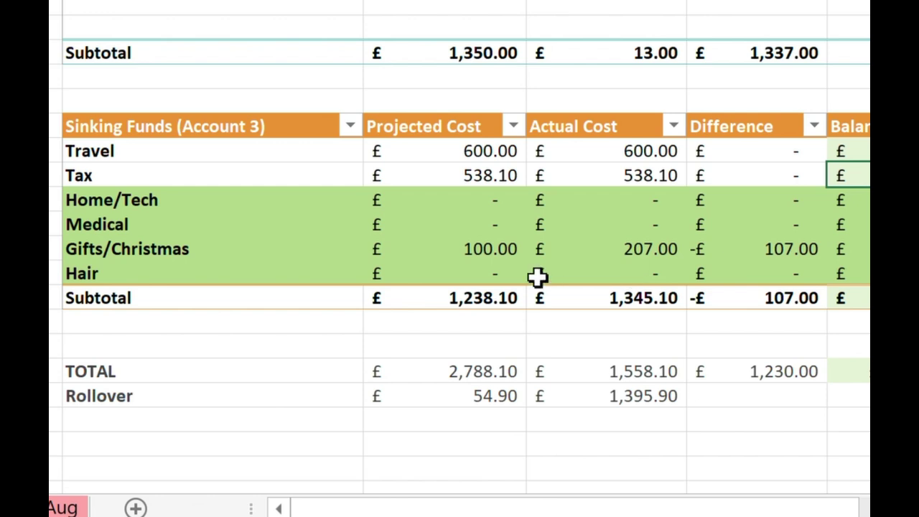
{"action": "left_click", "coordinate": [429, 254]}
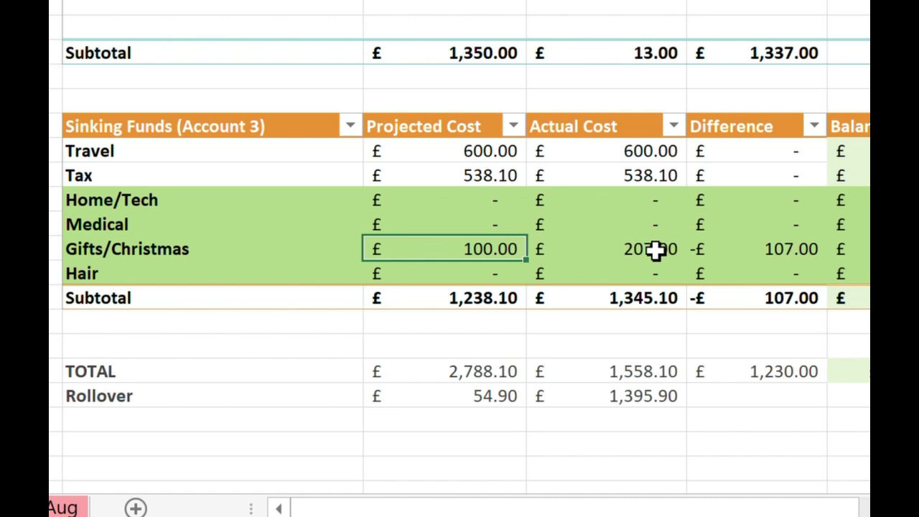
{"action": "left_click", "coordinate": [865, 250]}
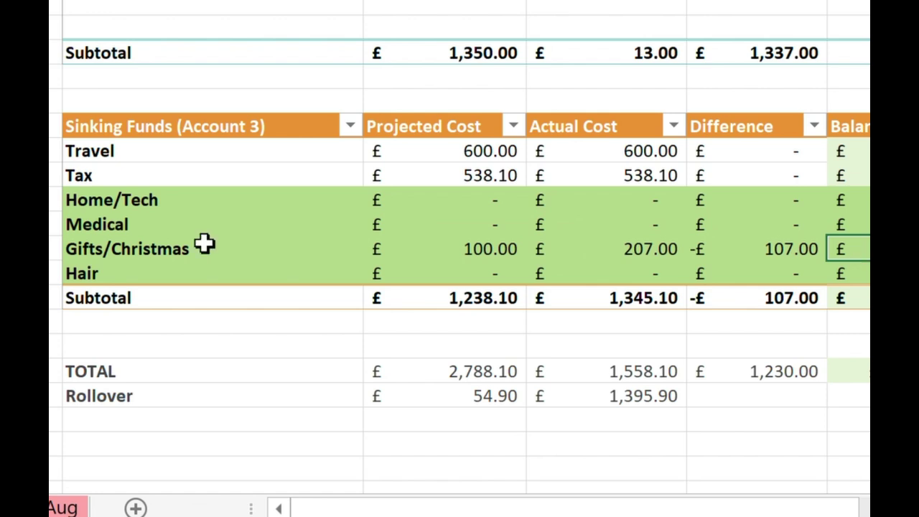
{"action": "left_click", "coordinate": [189, 201]}
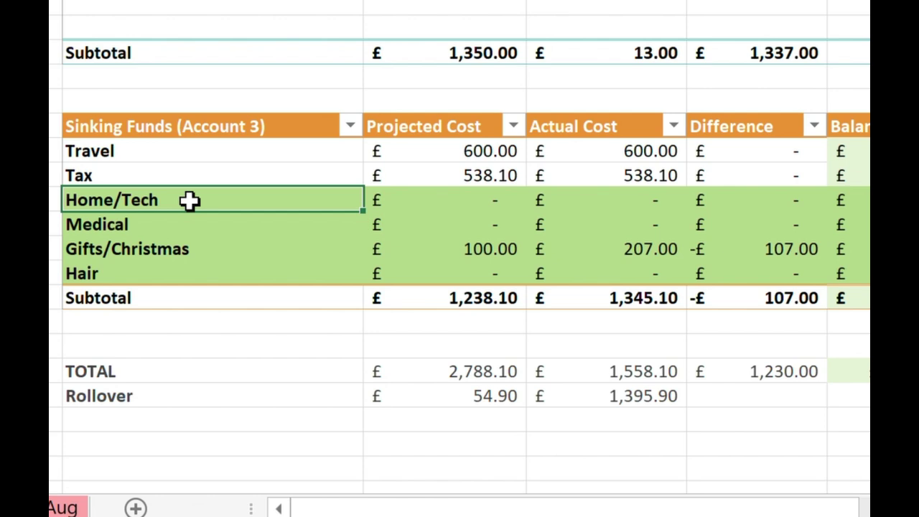
{"action": "left_click", "coordinate": [648, 396]}
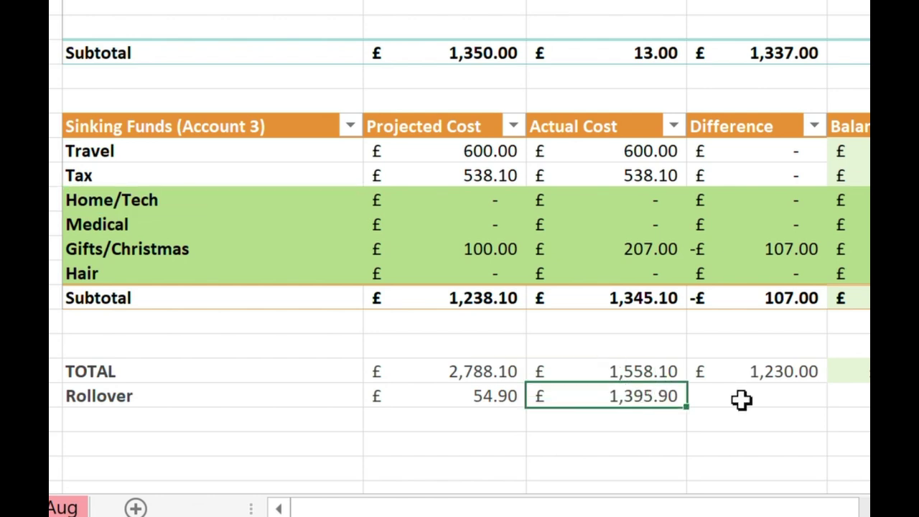